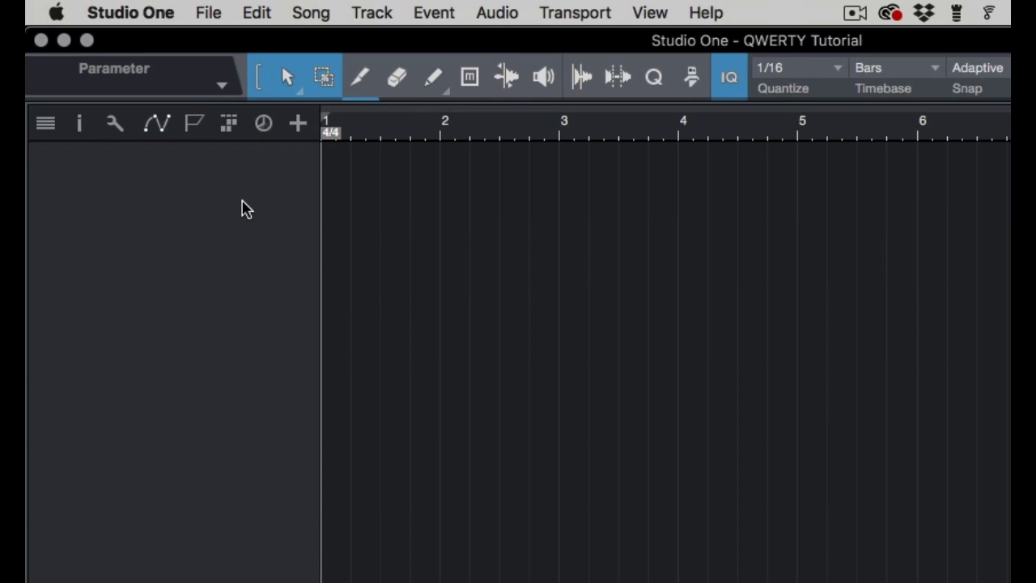
Add the PreSonus Qwerty Keyboard as a new external device in Preferences.
{"action": "left_click", "coordinate": [145, 17]}
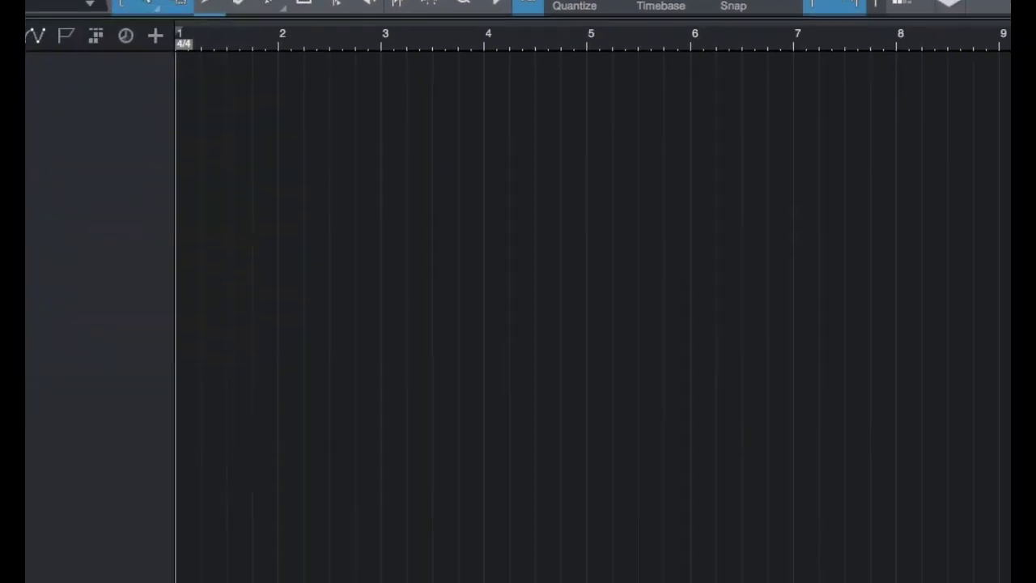
{"action": "left_click", "coordinate": [566, 105]}
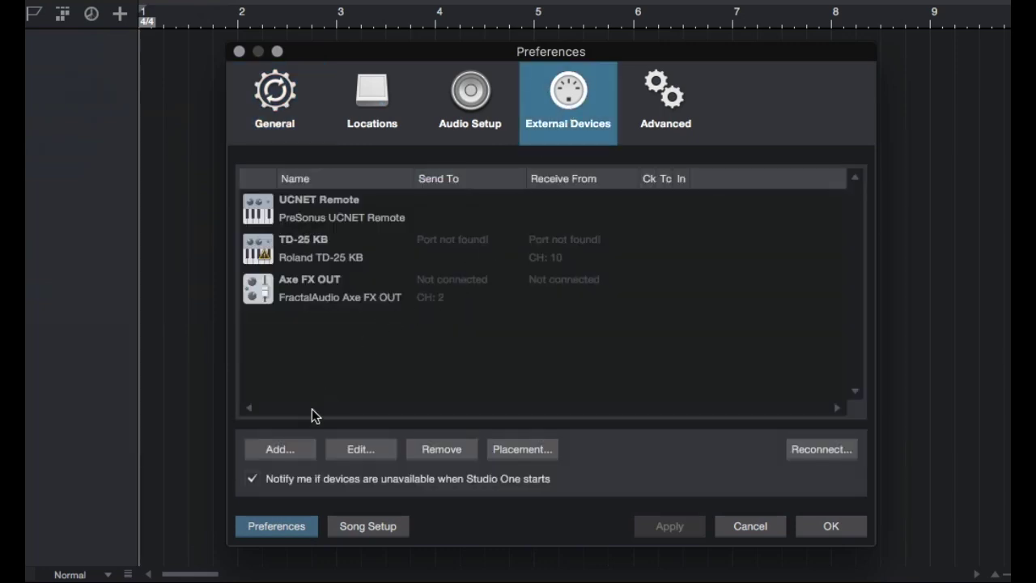
{"action": "left_click", "coordinate": [280, 450]}
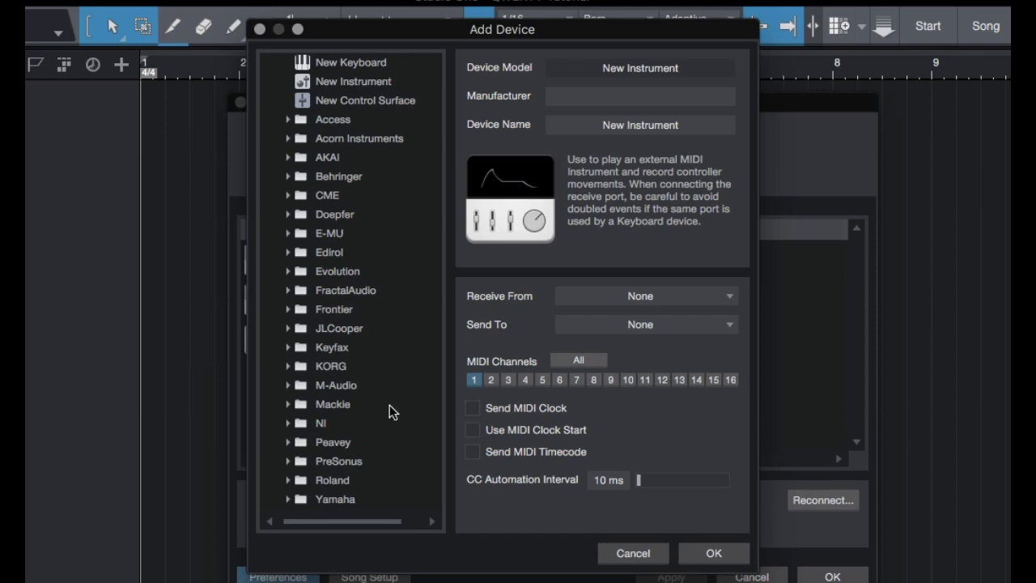
{"action": "left_click", "coordinate": [288, 462]}
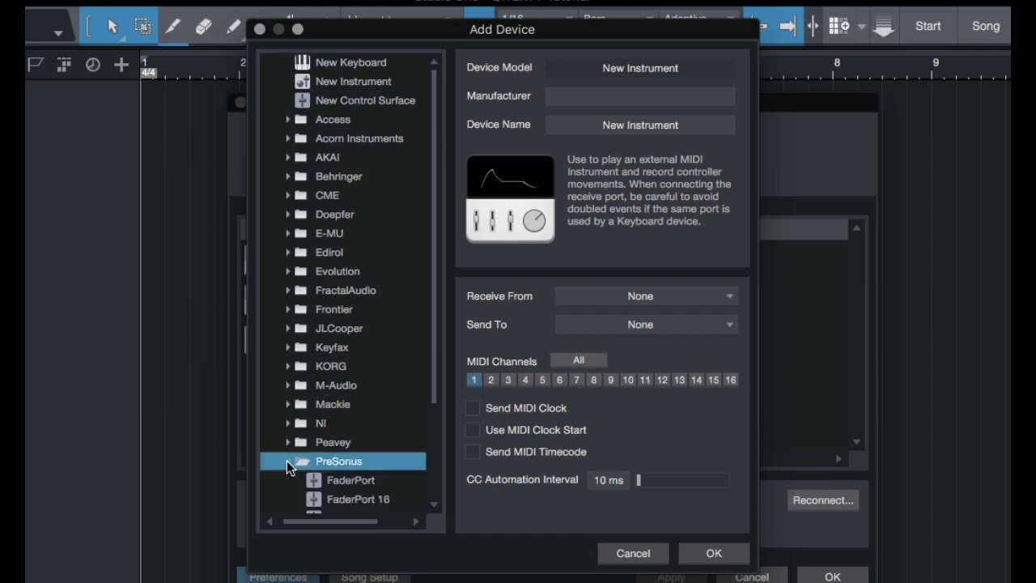
{"action": "left_click_drag", "start_coordinate": [433, 370], "coordinate": [431, 429]}
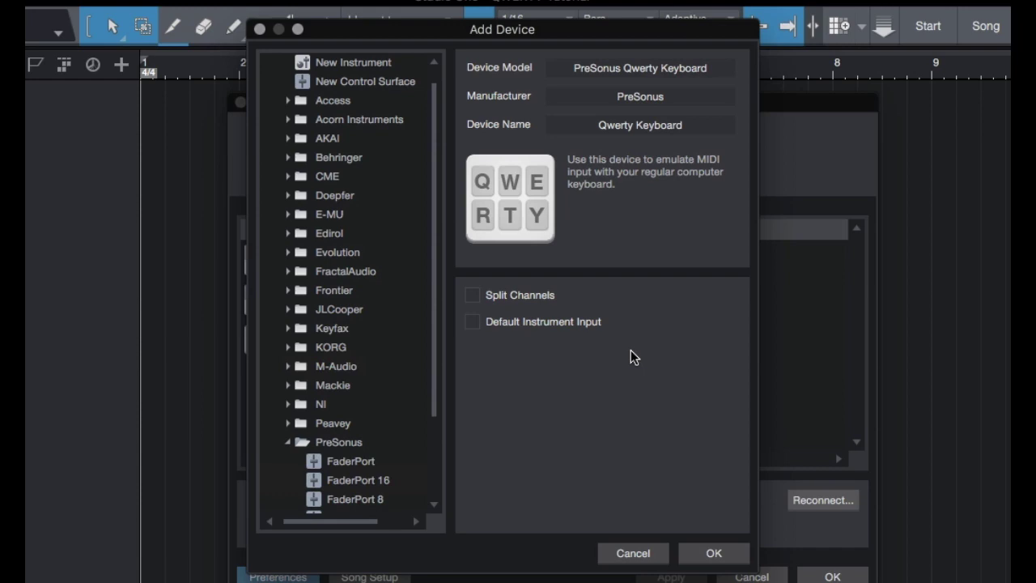
{"action": "left_click", "coordinate": [712, 552]}
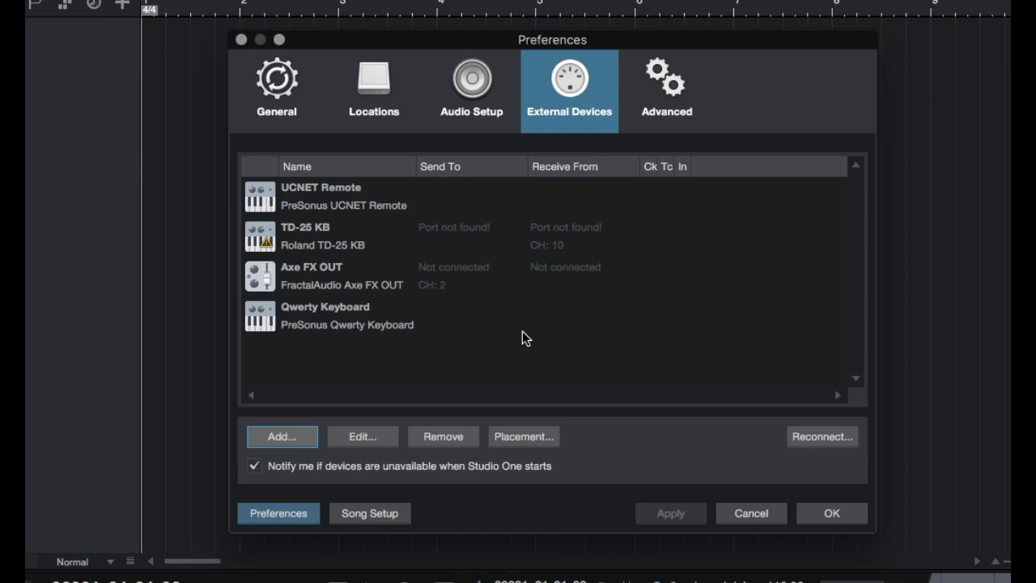
Close Preferences and add an instrument track named MIDI, input Qwerty Keyboard, output AUMIDISynth.
{"action": "left_click", "coordinate": [829, 512]}
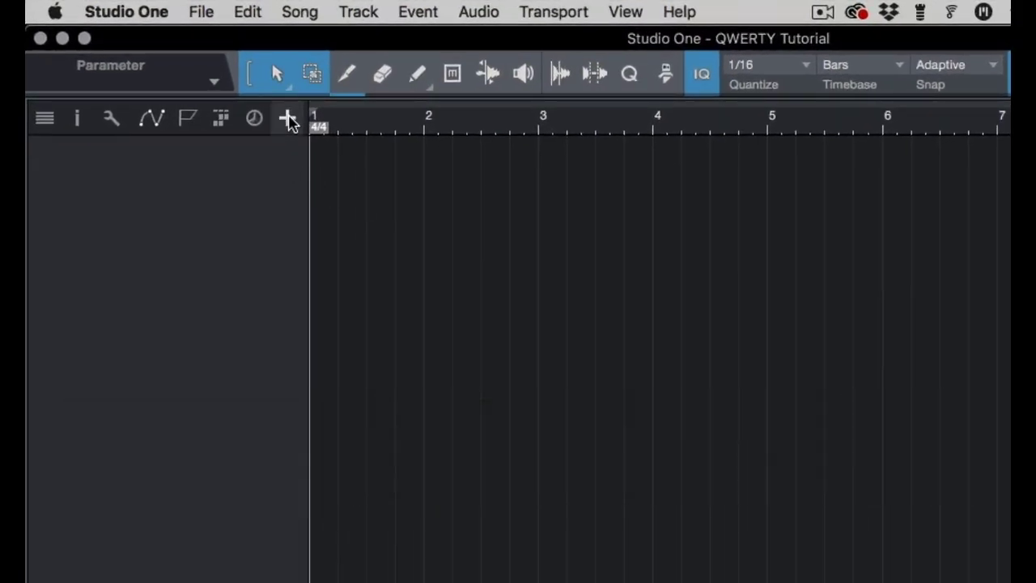
{"action": "left_click", "coordinate": [288, 119]}
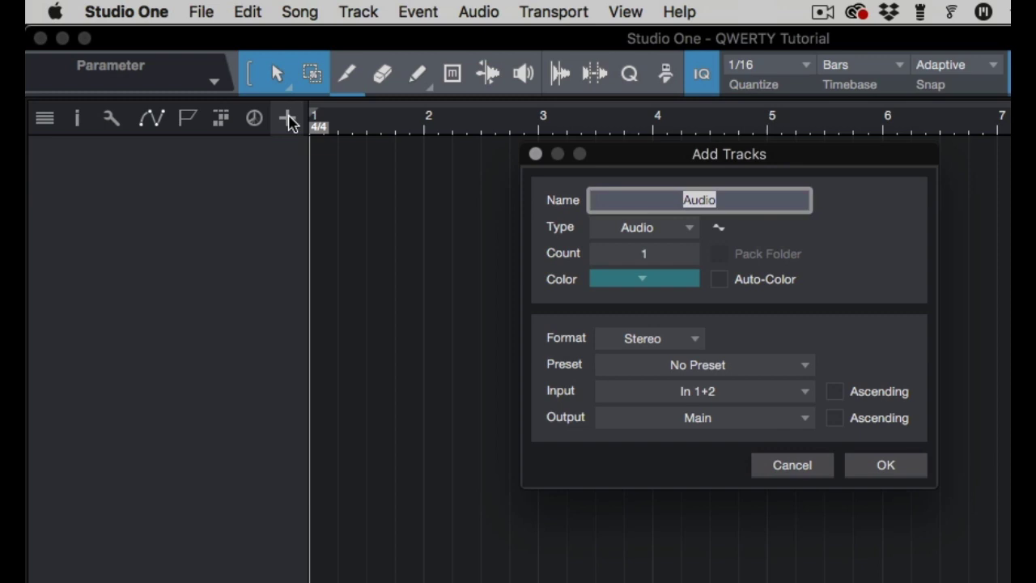
{"action": "type", "text": "MIDI"}
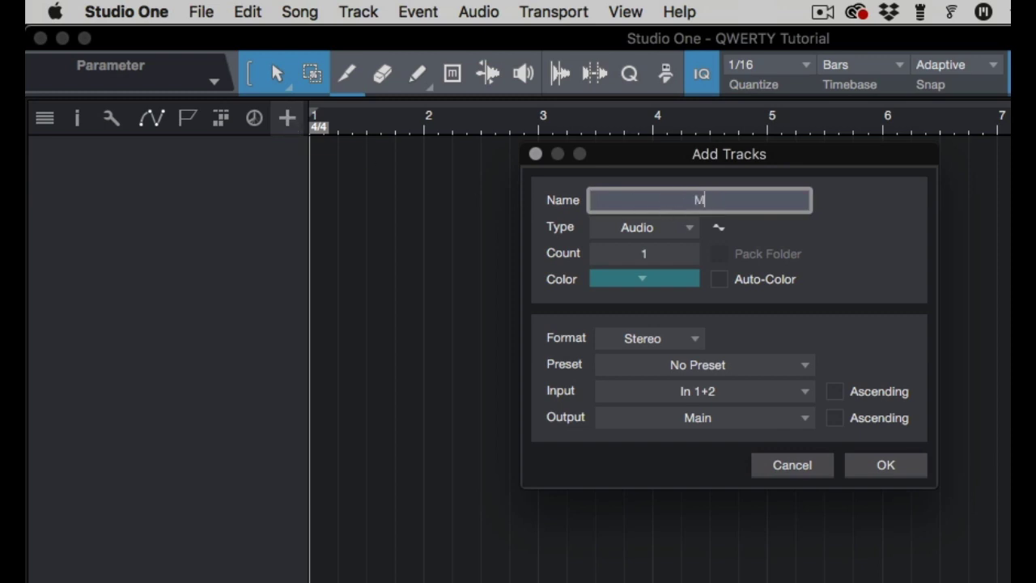
{"action": "left_click", "coordinate": [650, 230]}
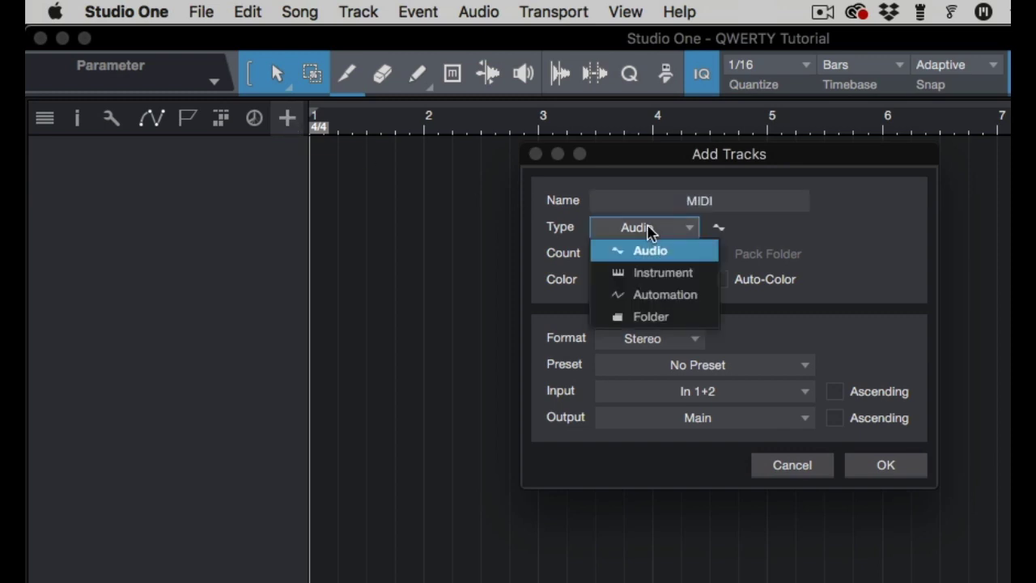
{"action": "left_click", "coordinate": [648, 274]}
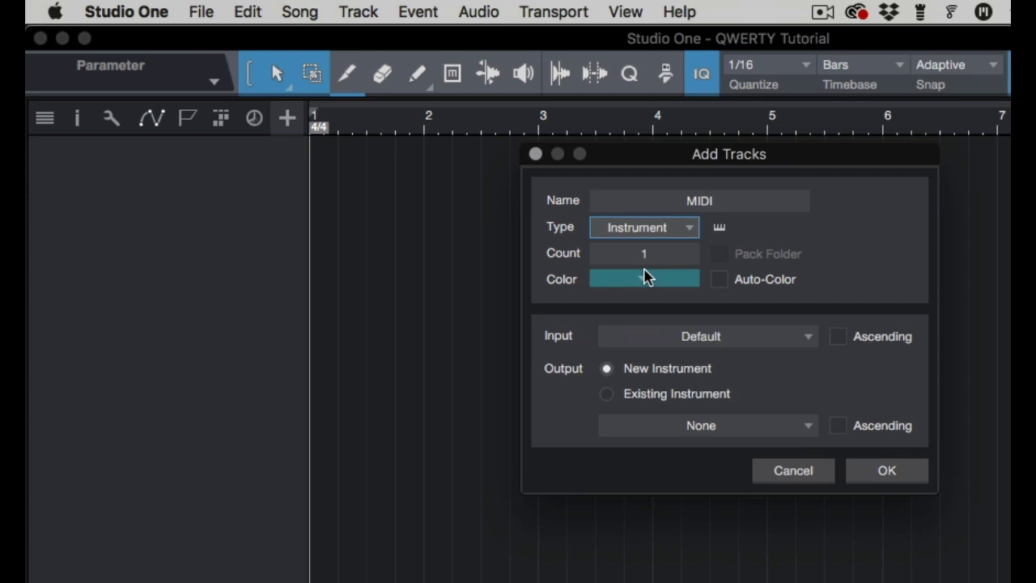
{"action": "left_click", "coordinate": [697, 336]}
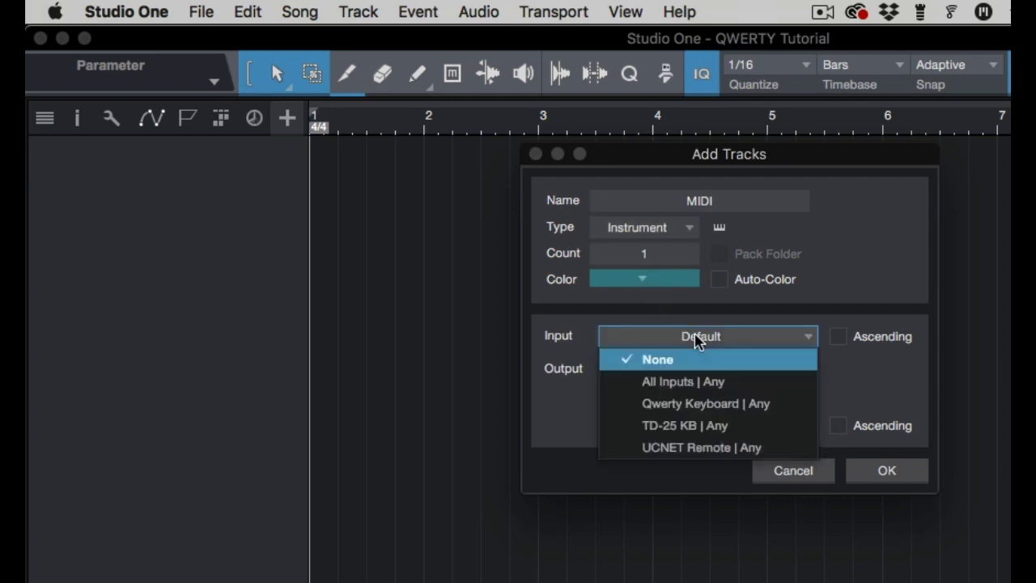
{"action": "left_click", "coordinate": [680, 404]}
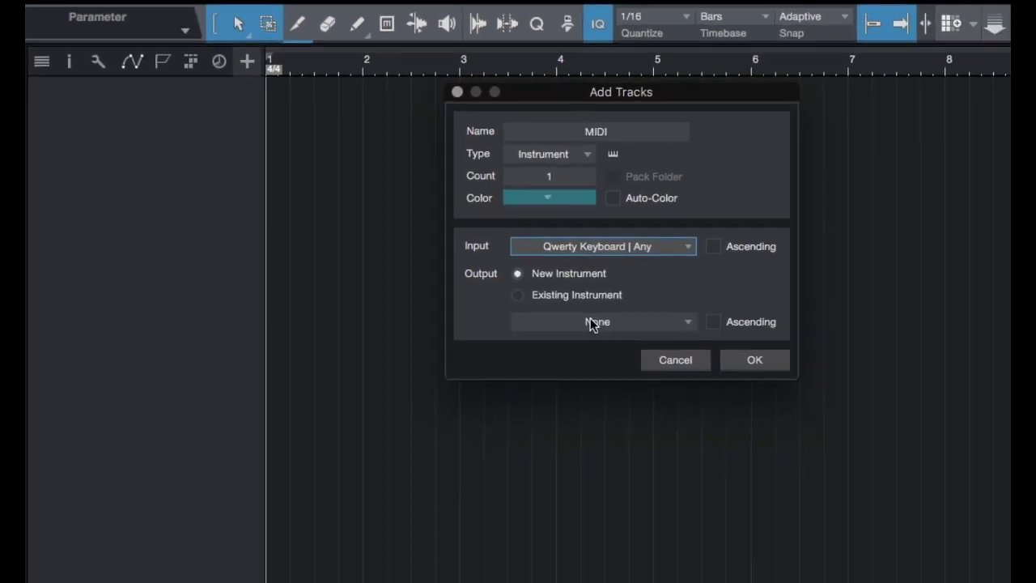
{"action": "left_click", "coordinate": [698, 427]}
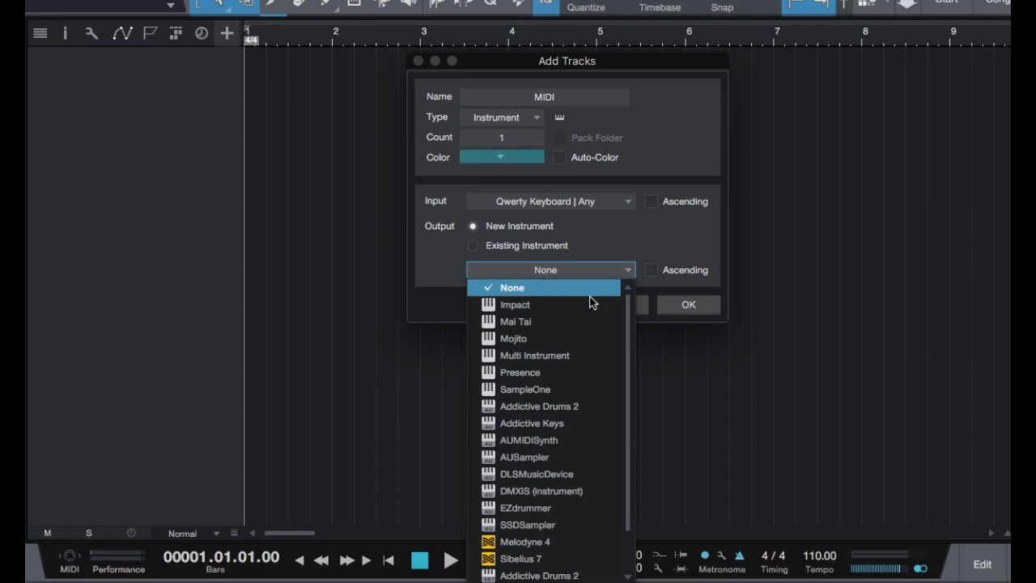
{"action": "scroll", "coordinate": [630, 377], "scroll_direction": "down", "scroll_amount": 3}
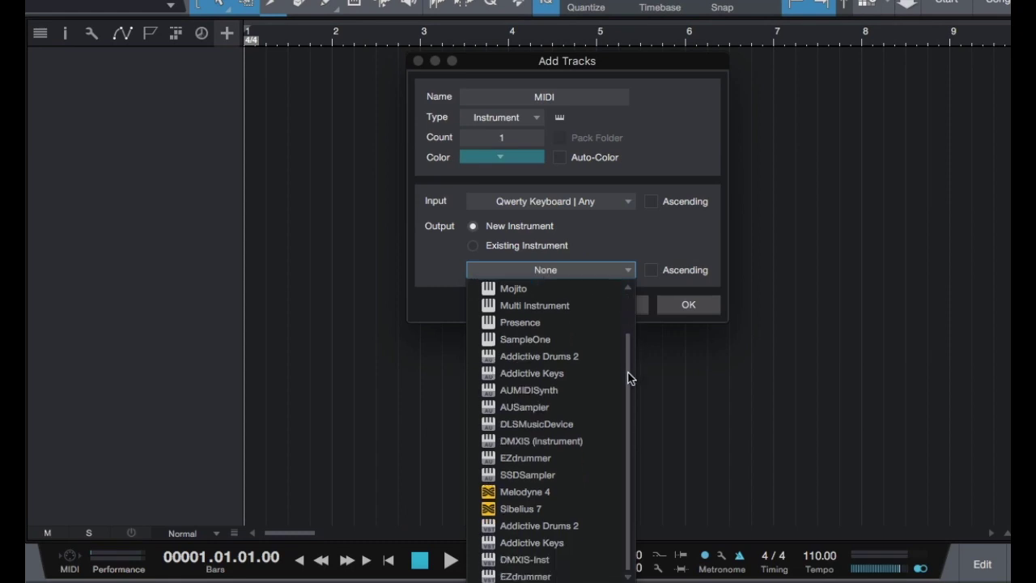
{"action": "left_click", "coordinate": [534, 391]}
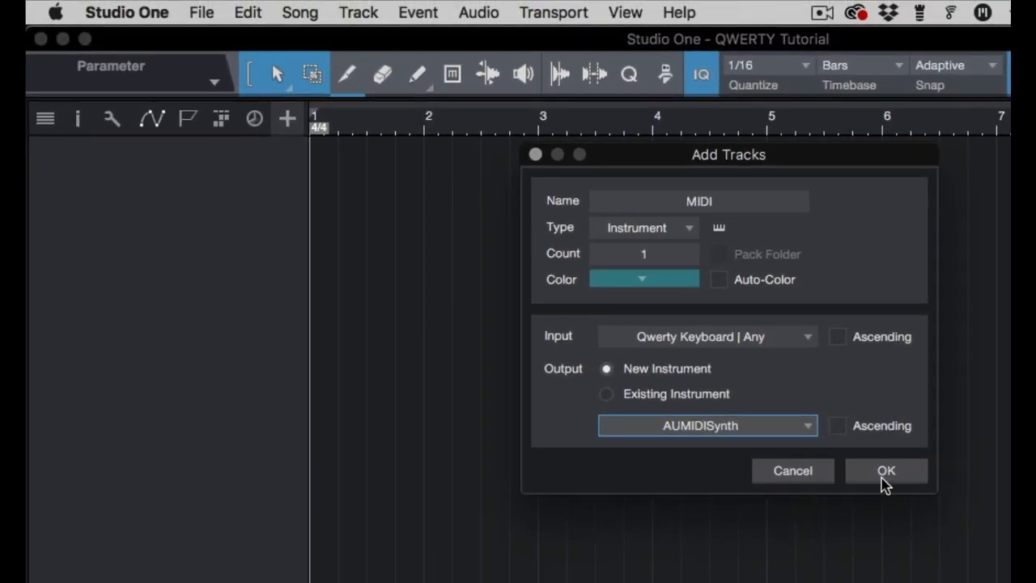
{"action": "left_click", "coordinate": [688, 308]}
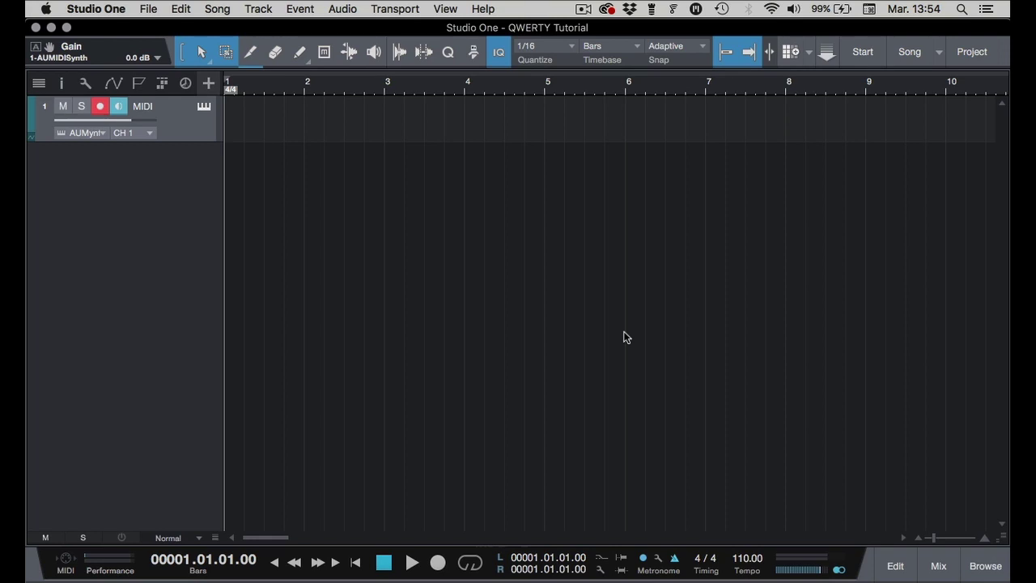
Open the track's AUMIDISynth instrument window and move it slightly lower.
{"action": "left_click", "coordinate": [87, 140]}
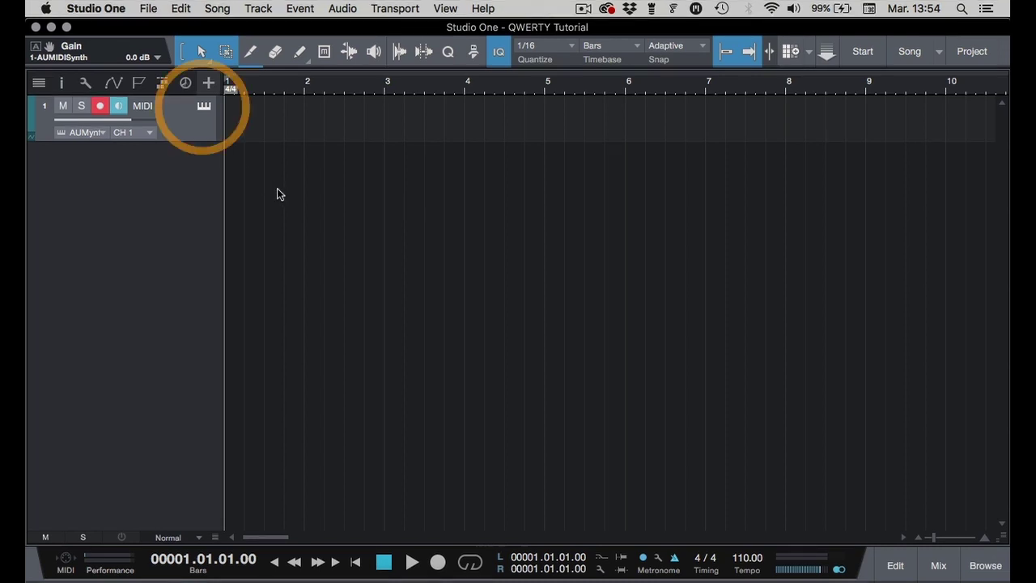
{"action": "left_click", "coordinate": [204, 109]}
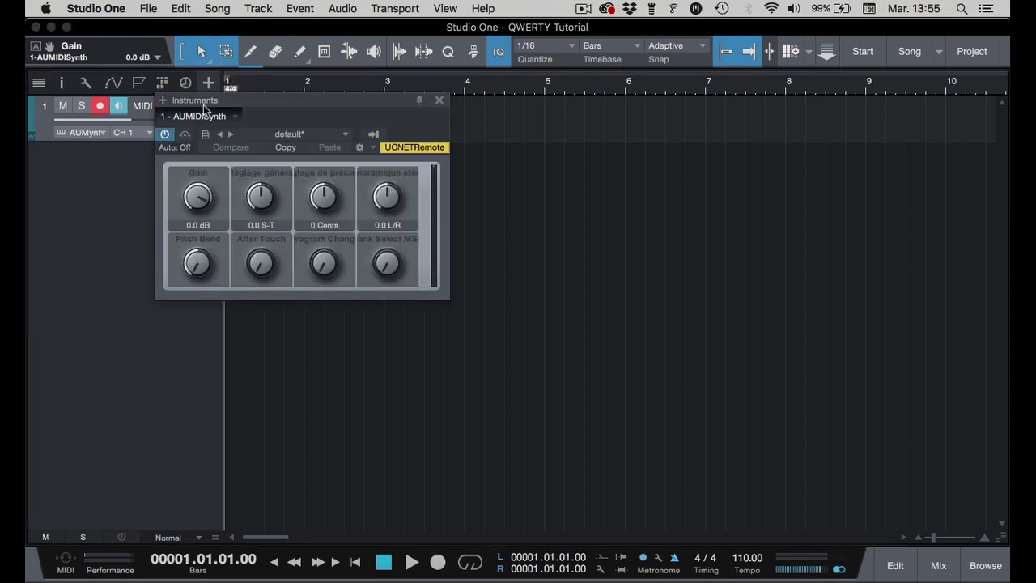
{"action": "left_click_drag", "start_coordinate": [289, 93], "coordinate": [398, 168]}
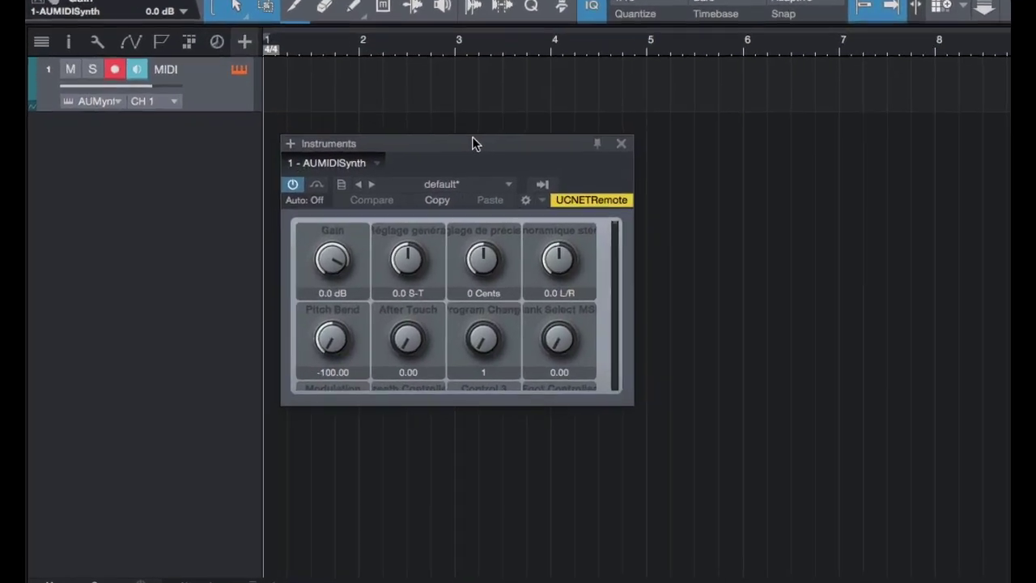
Open the Qwerty Keyboard external device window and position it down and right.
{"action": "left_click", "coordinate": [601, 188]}
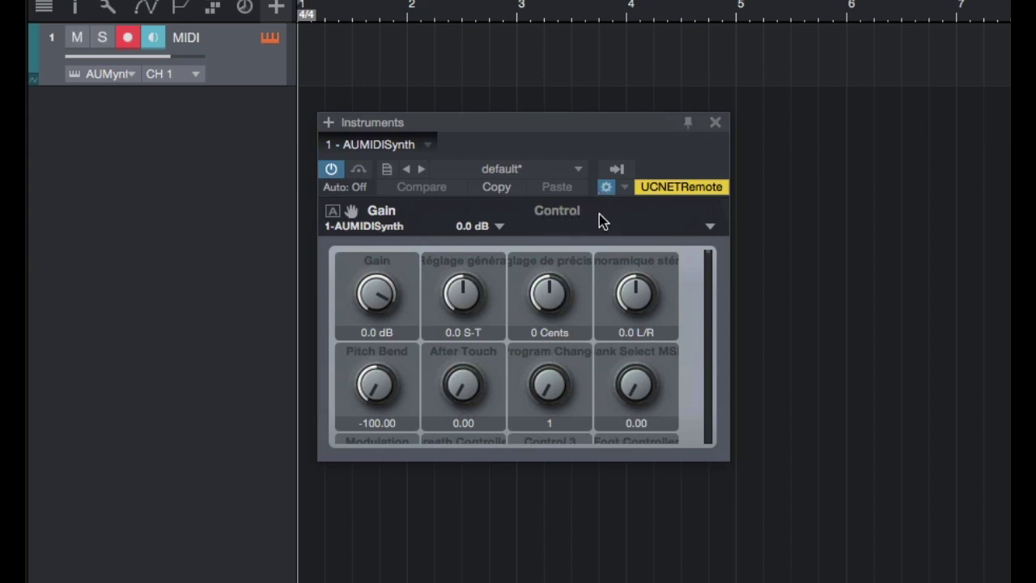
{"action": "left_click", "coordinate": [710, 228]}
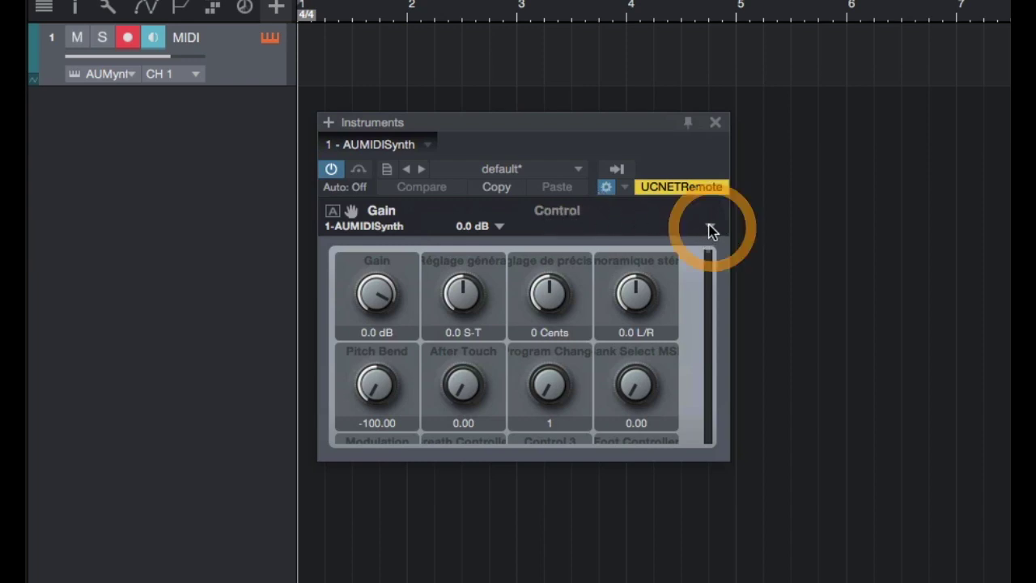
{"action": "left_click", "coordinate": [743, 288]}
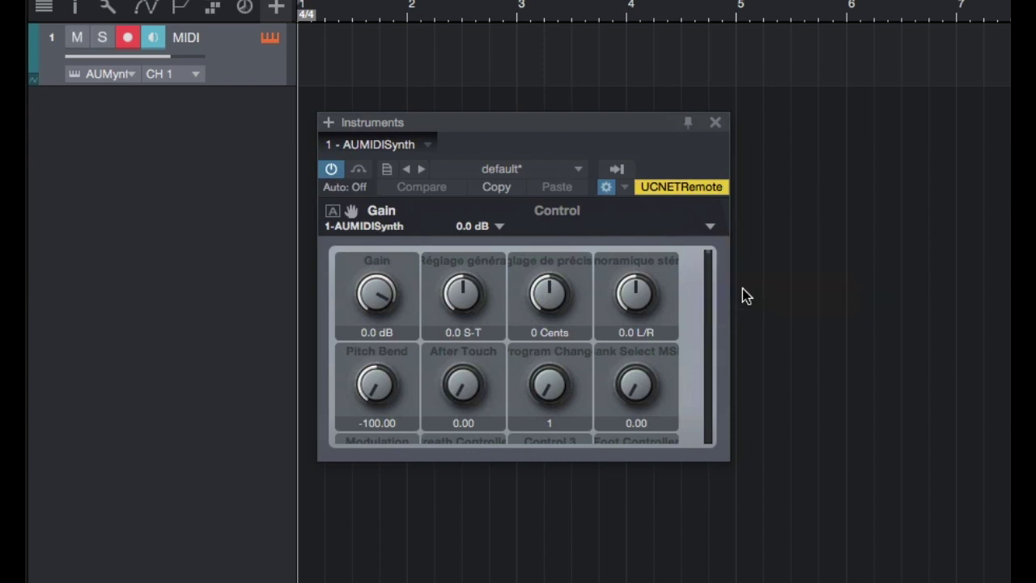
{"action": "mouse_move", "coordinate": [674, 108]}
{"action": "left_mouse_down"}
{"action": "mouse_move", "coordinate": [688, 107]}
{"action": "mouse_move", "coordinate": [678, 107]}
{"action": "left_mouse_up"}
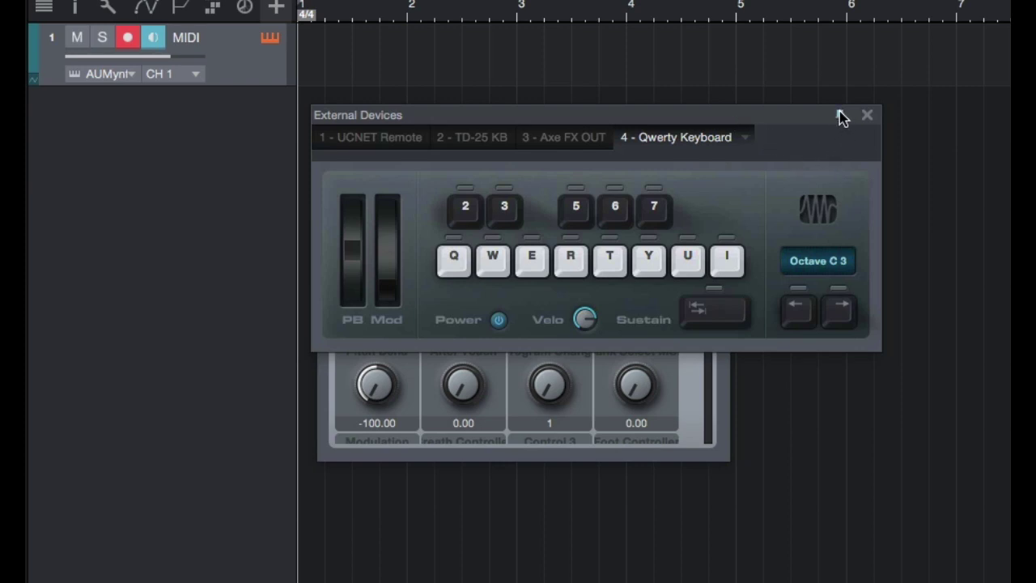
{"action": "left_click_drag", "start_coordinate": [788, 115], "coordinate": [808, 176]}
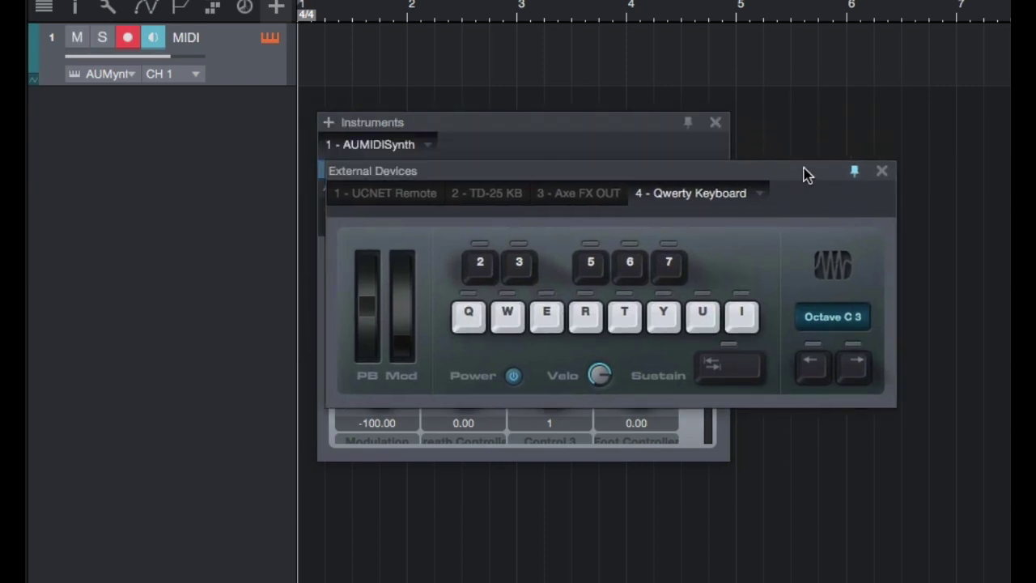
Close the instrument window, move the keyboard window up, and keep the octave at C 3.
{"action": "left_click", "coordinate": [716, 123]}
{"action": "left_click_drag", "start_coordinate": [675, 170], "coordinate": [665, 111]}
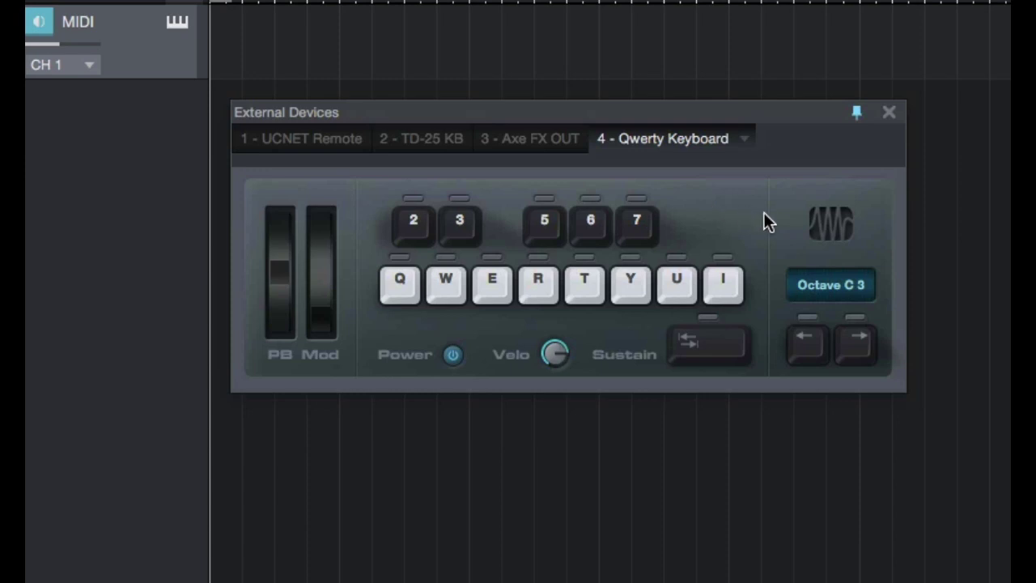
{"action": "left_click", "coordinate": [834, 290]}
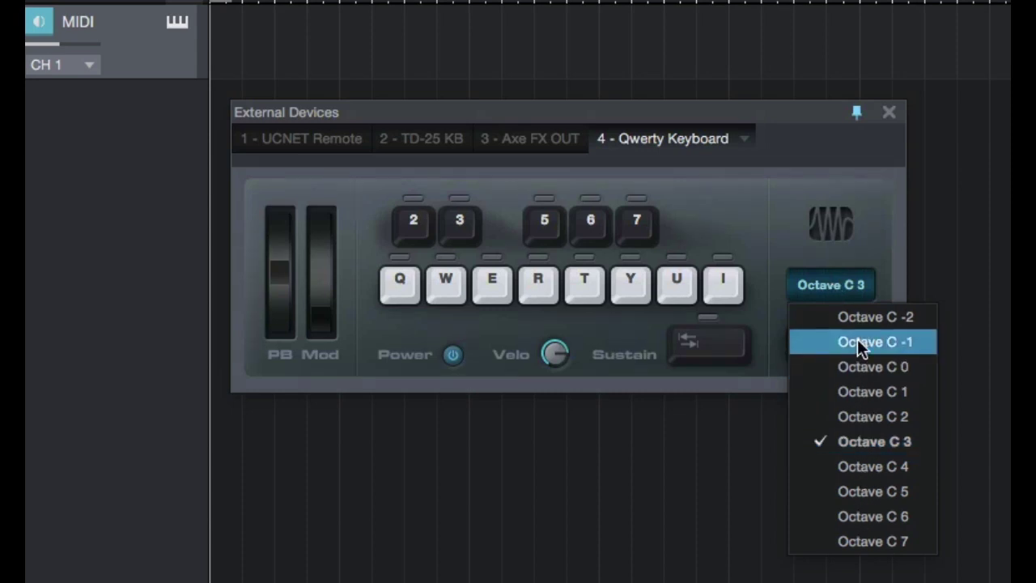
{"action": "left_click", "coordinate": [866, 448]}
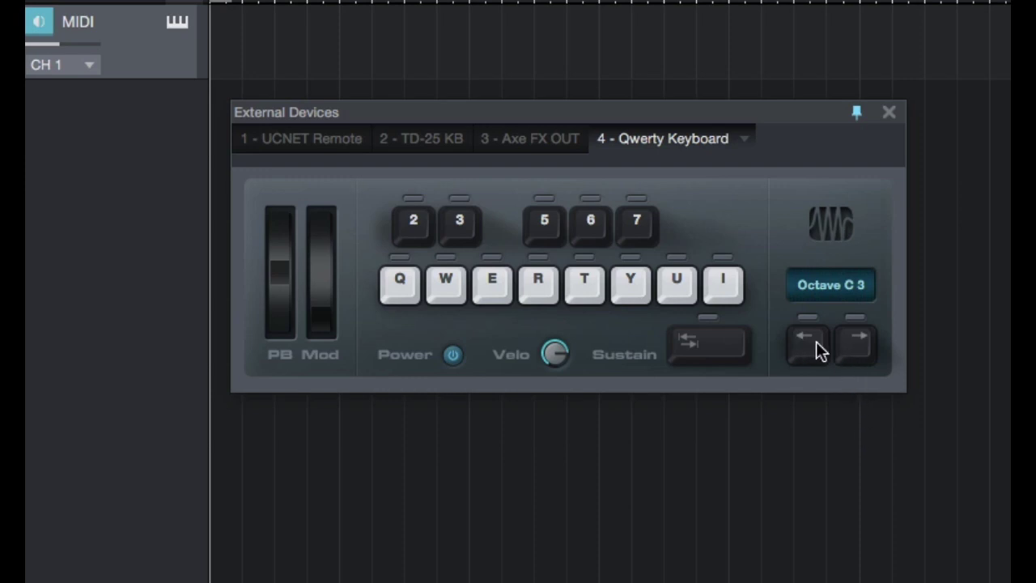
Test octave shifting with the arrow buttons and Z/X keys, then test sustain with Tab.
{"action": "left_click", "coordinate": [859, 340]}
{"action": "left_click", "coordinate": [859, 339]}
{"action": "left_click", "coordinate": [804, 339]}
{"action": "left_click", "coordinate": [804, 339]}
{"action": "key", "text": "z"}
{"action": "key", "text": "z"}
{"action": "key", "text": "x"}
{"action": "key", "text": "x"}
{"action": "key", "text": "x"}
{"action": "key", "text": "z"}
{"action": "key", "text": "Tab"}
Set the Qwerty Keyboard velocity to 100 and show the recording options panel.
{"action": "left_click", "coordinate": [555, 354]}
{"action": "left_click_drag", "start_coordinate": [555, 356], "coordinate": [529, 308]}
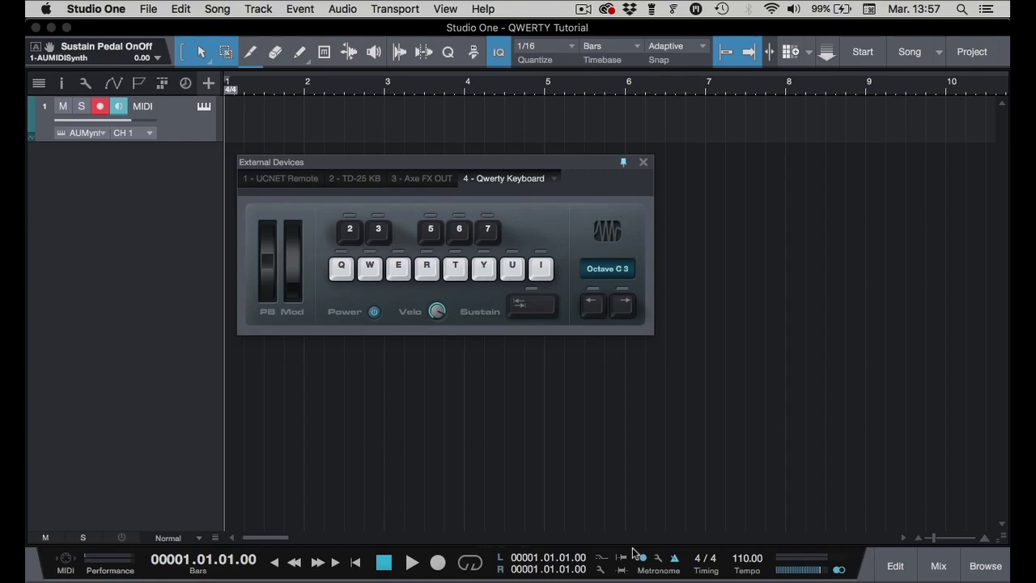
{"action": "left_click", "coordinate": [600, 570]}
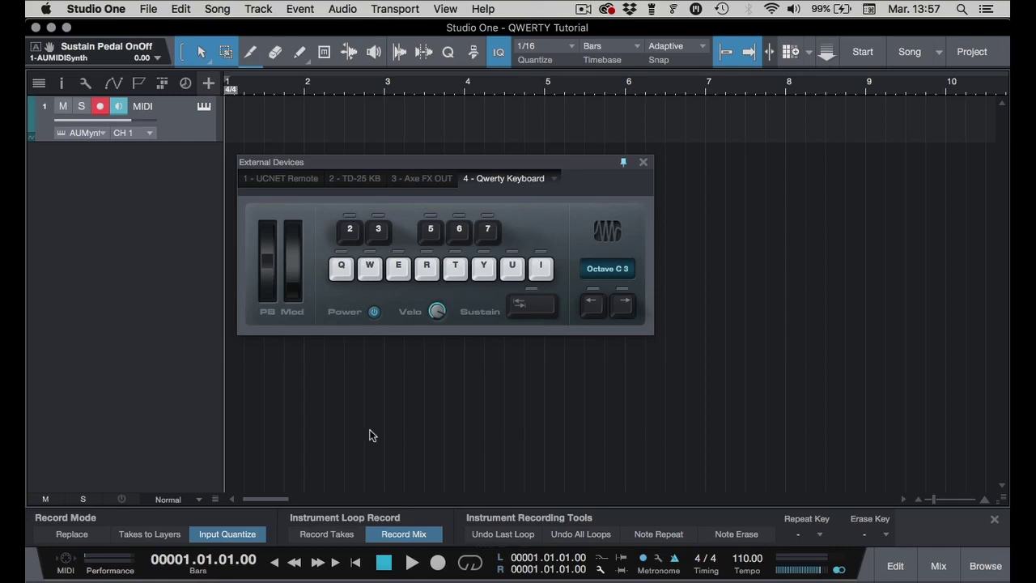
Record a MIDI part by playing Q+E+T, 3, E and 3, then stop.
{"action": "left_click", "coordinate": [437, 563]}
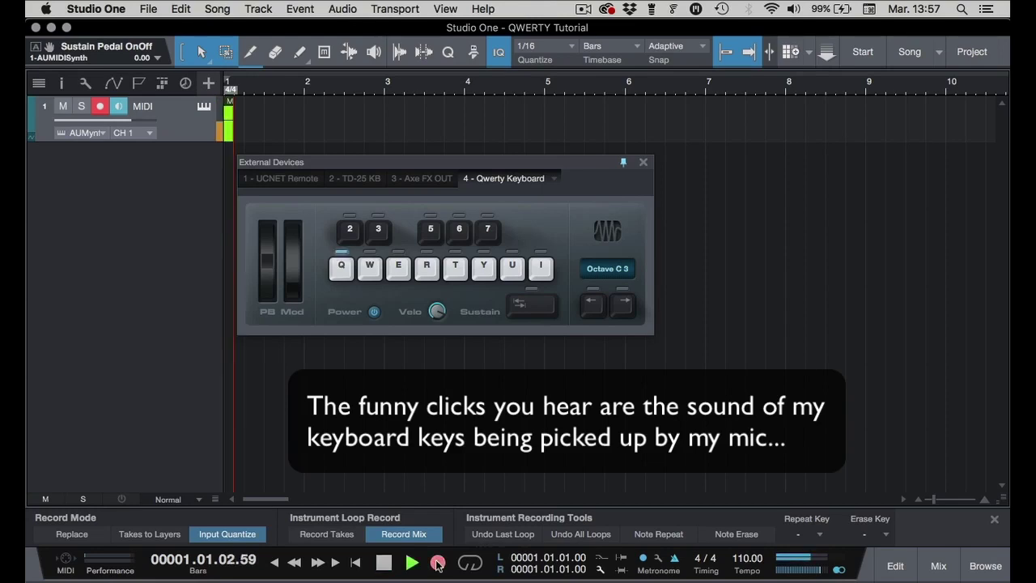
{"action": "key", "text": "q+e+t"}
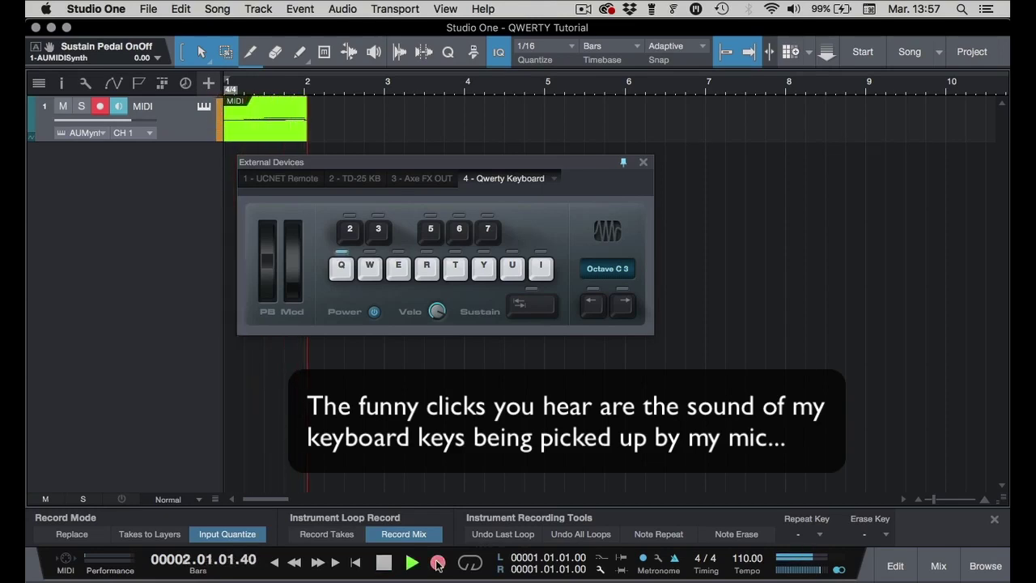
{"action": "key", "text": "3"}
{"action": "key", "text": "e"}
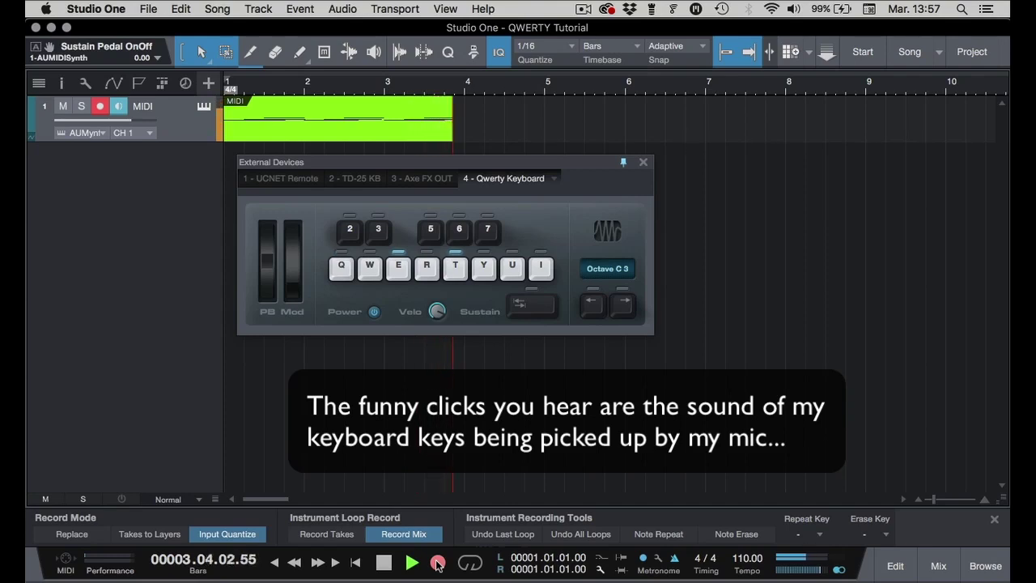
{"action": "key", "text": "3"}
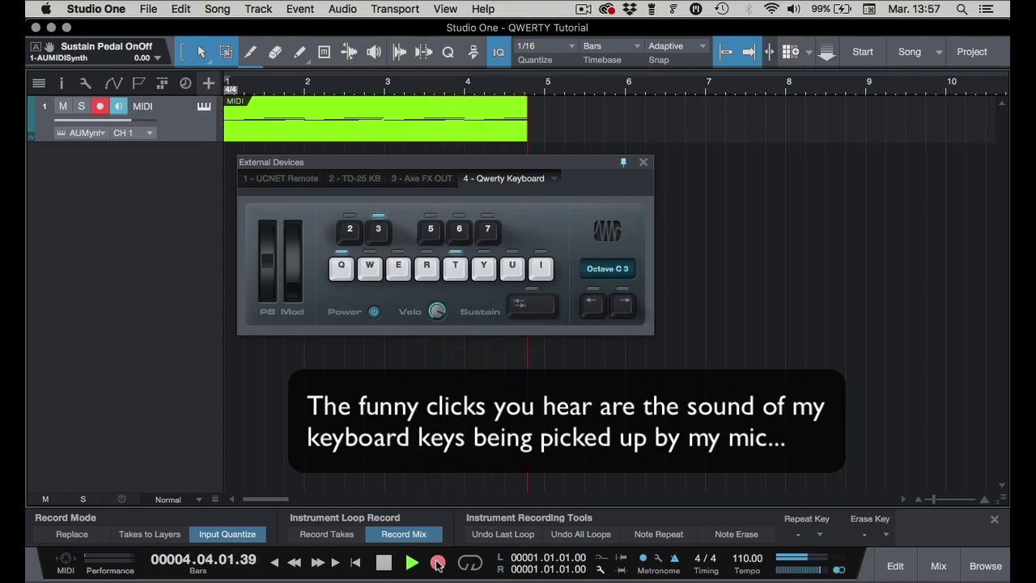
{"action": "key", "text": "space"}
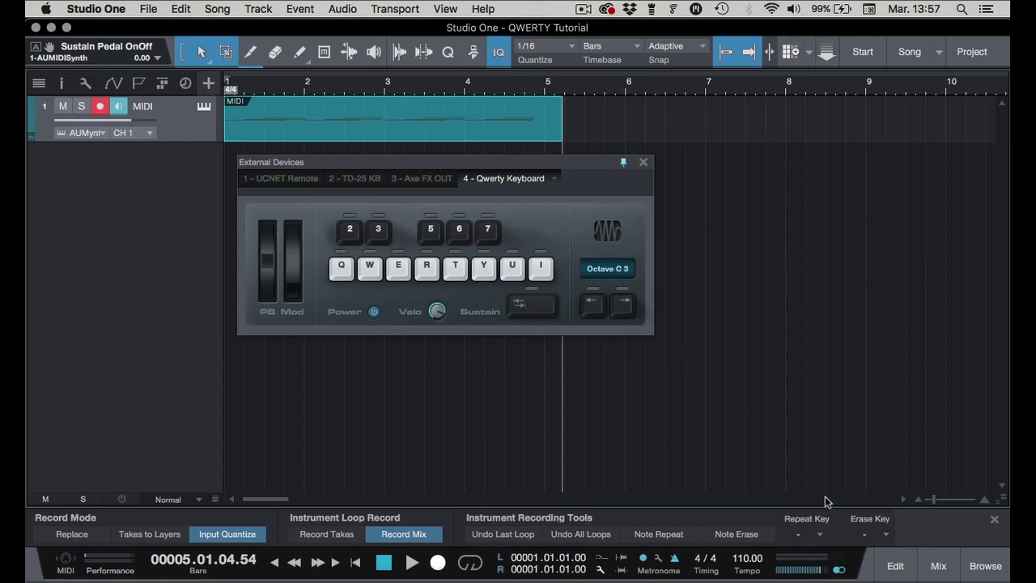
{"action": "left_click", "coordinate": [897, 573]}
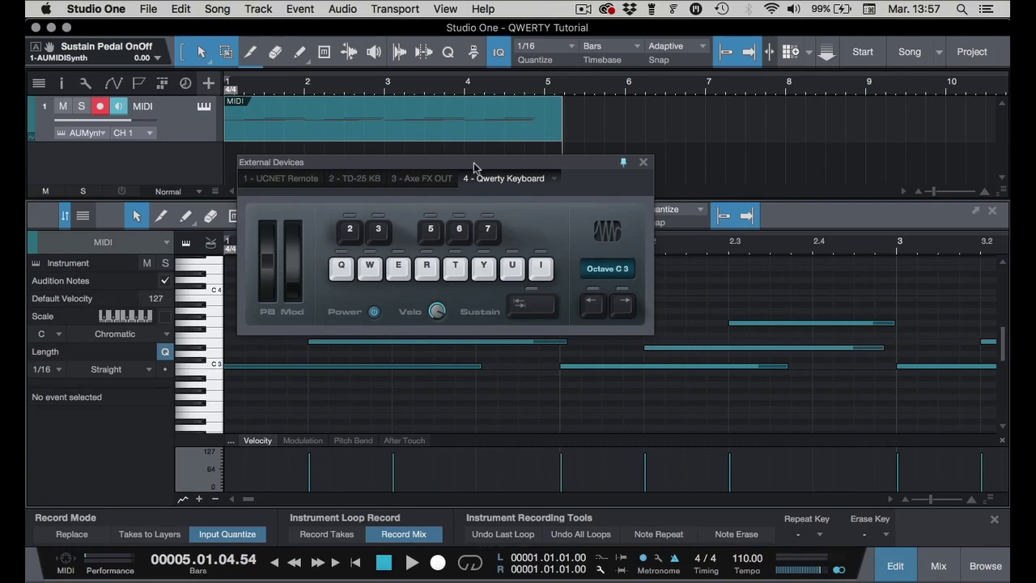
{"action": "left_click_drag", "start_coordinate": [474, 164], "coordinate": [488, 35]}
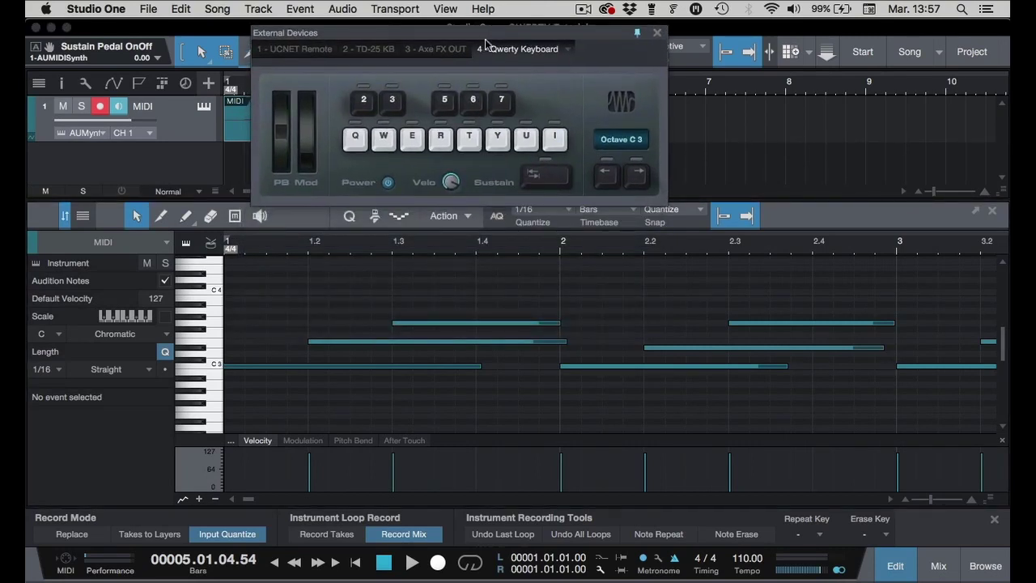
{"action": "left_click", "coordinate": [340, 341]}
{"action": "left_click", "coordinate": [408, 324]}
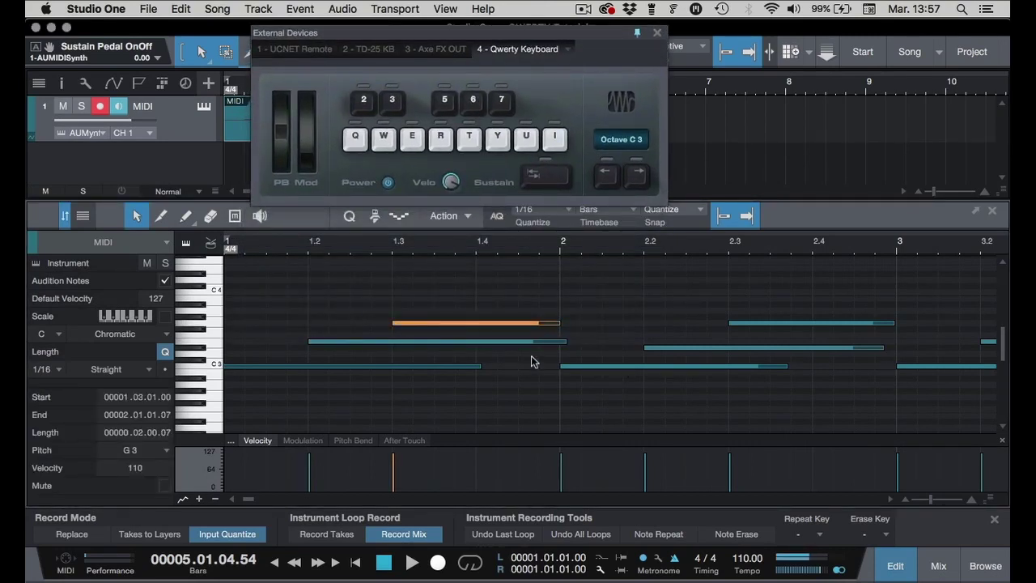
{"action": "left_click", "coordinate": [574, 370]}
{"action": "left_click", "coordinate": [386, 366]}
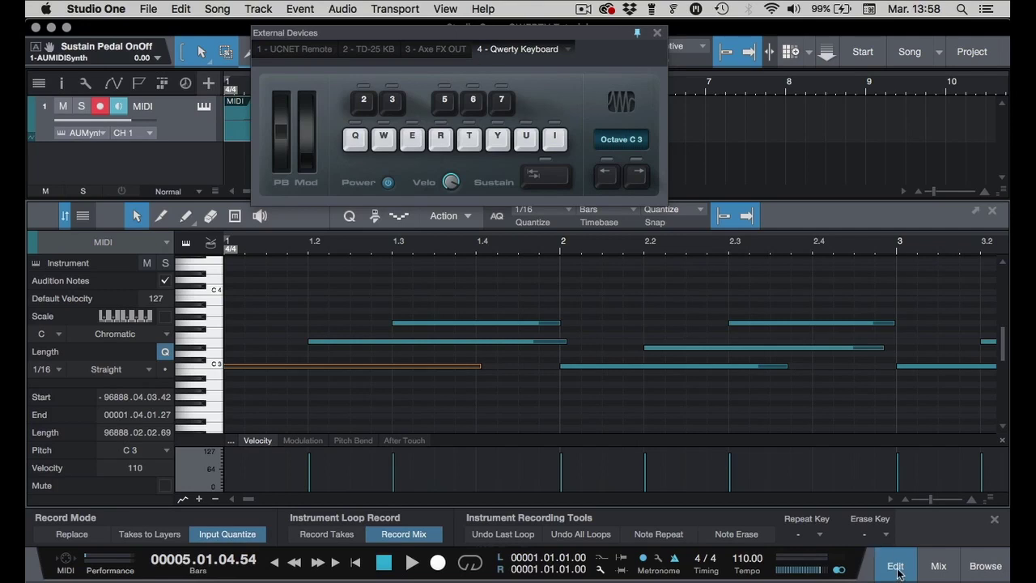
{"action": "key", "text": "F2"}
{"action": "left_click_drag", "start_coordinate": [474, 30], "coordinate": [459, 160]}
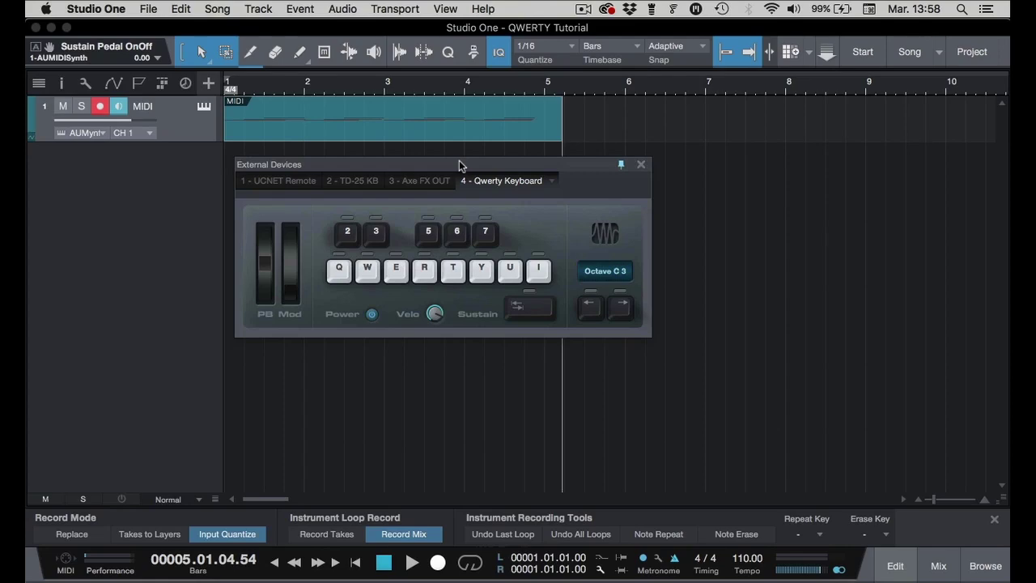